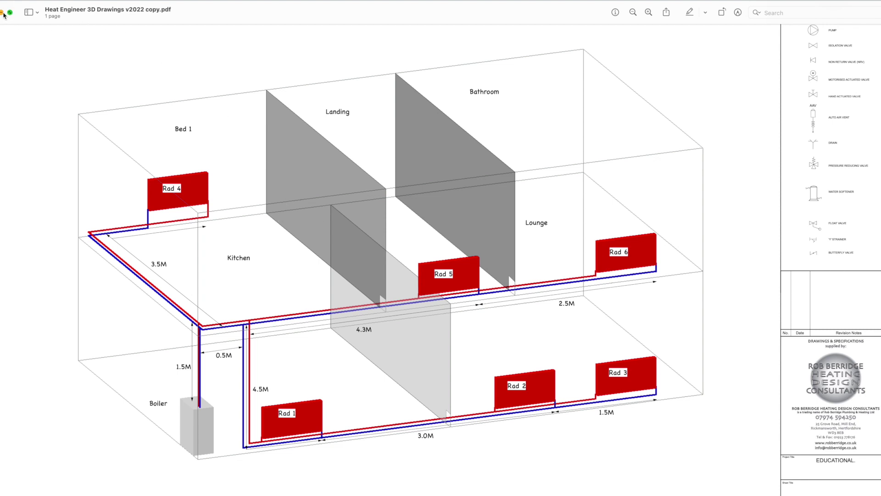
# - Switch from the Preview pipework drawing to the Safari survey's Step 4 room dimensions summary
pyautogui.moveTo(858, 486)
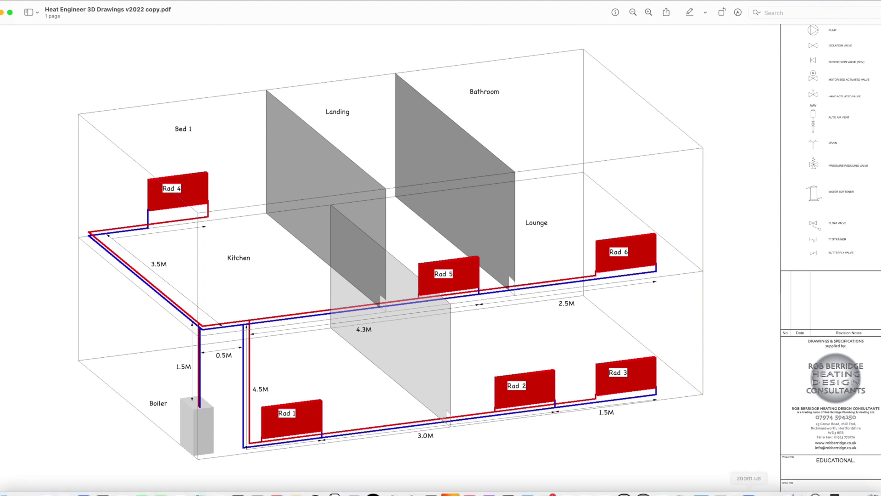
pyautogui.click(856, 487)
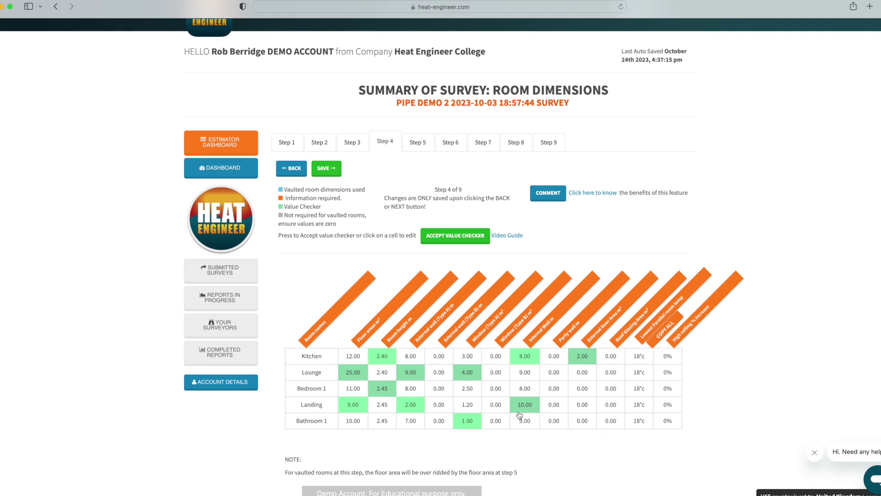
pyautogui.keyDown('ctrl'); pyautogui.scroll(5, 522, 412); pyautogui.keyUp('ctrl')
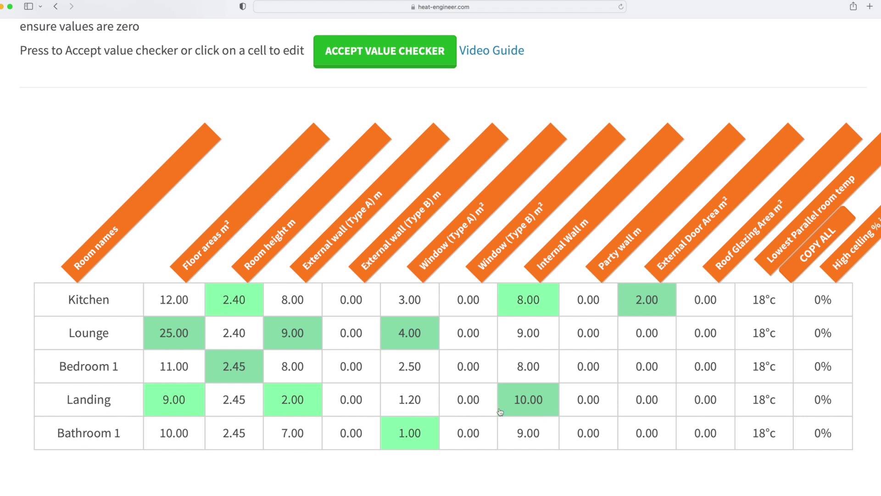
pyautogui.click(526, 399)
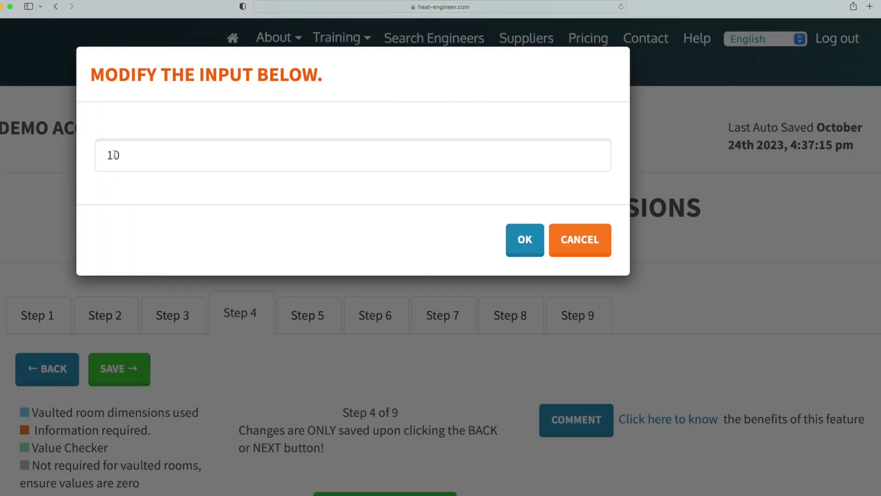
# - Change the Landing's internal wall length from 10 to 0 and confirm it
pyautogui.click(123, 155)
pyautogui.press('BackSpace')
pyautogui.press('BackSpace')
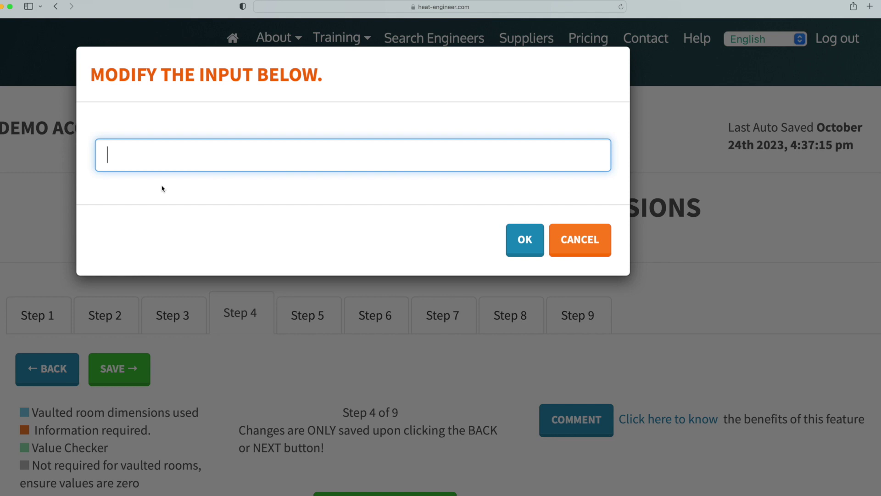
pyautogui.write('0')
pyautogui.click(521, 239)
pyautogui.scroll(-3, 396, 364)
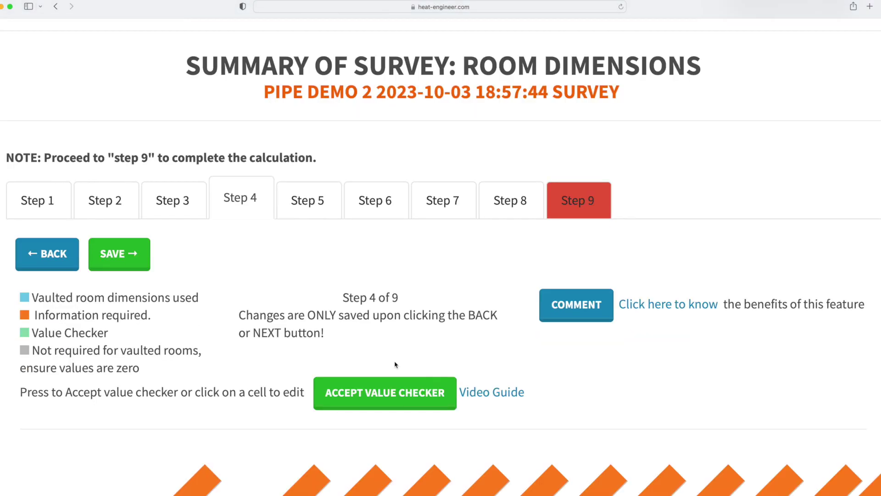
pyautogui.scroll(-1, 395, 364)
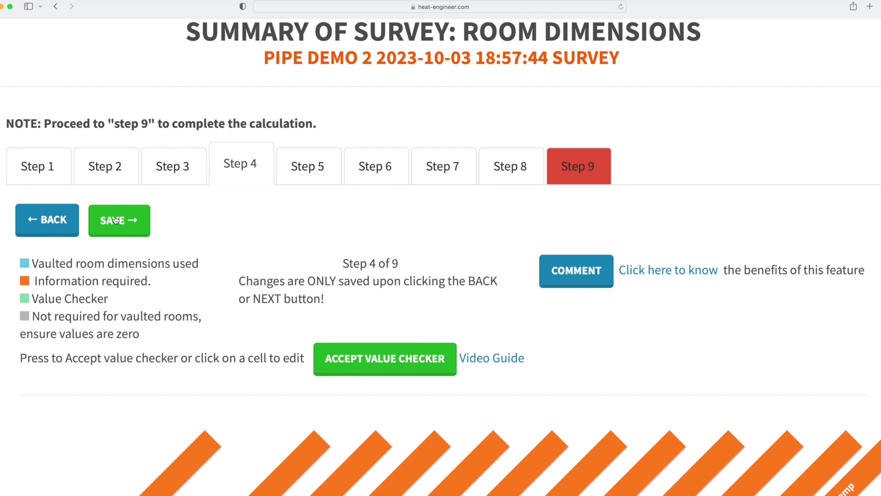
pyautogui.scroll(-10, 311, 321)
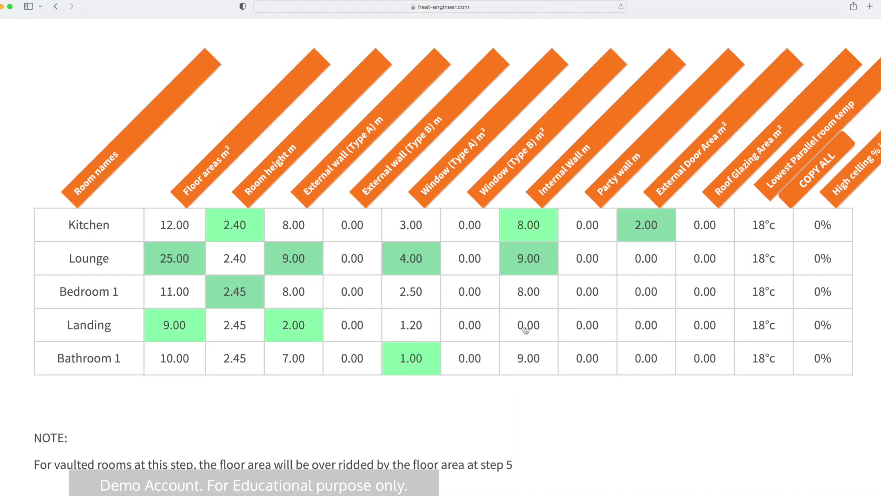
pyautogui.scroll(12, 526, 330)
# - Save the room dimensions and vaulted rooms, then jump ahead to Step 8
pyautogui.click(121, 210)
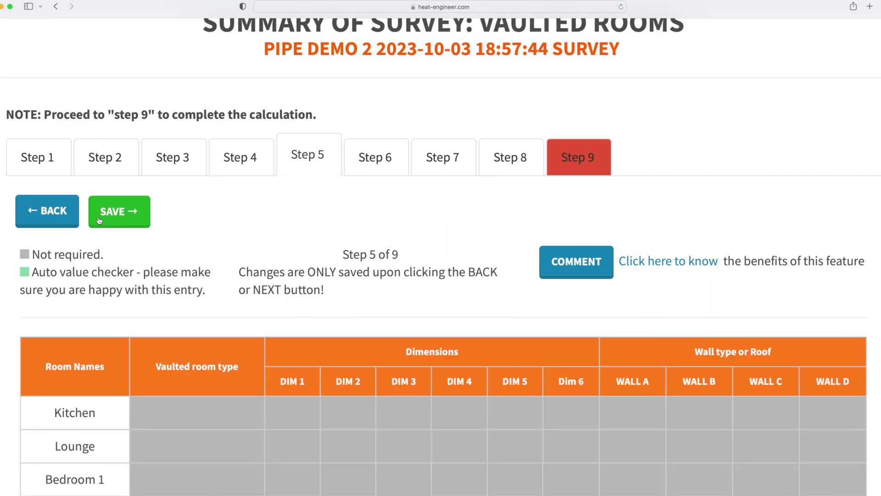
pyautogui.click(114, 214)
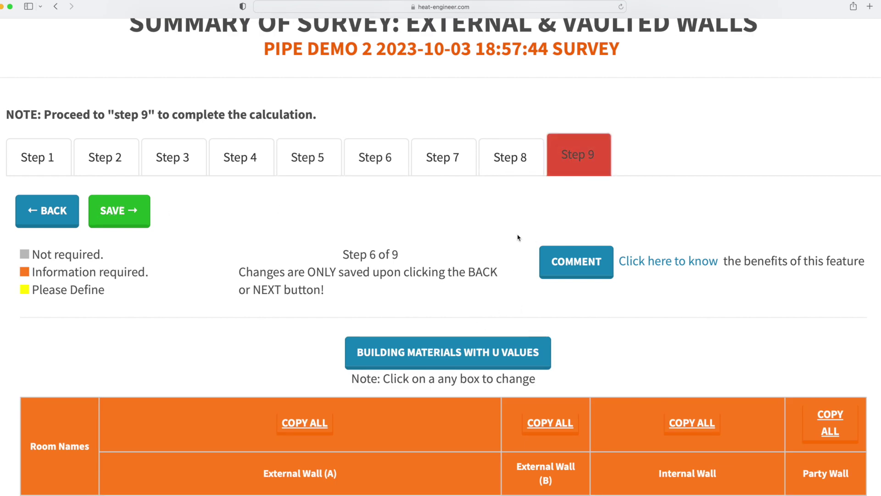
pyautogui.click(514, 157)
# - Review the Step 9 heat loss table: ASHP output now 4.27 kW at -2.3 °C
pyautogui.click(577, 144)
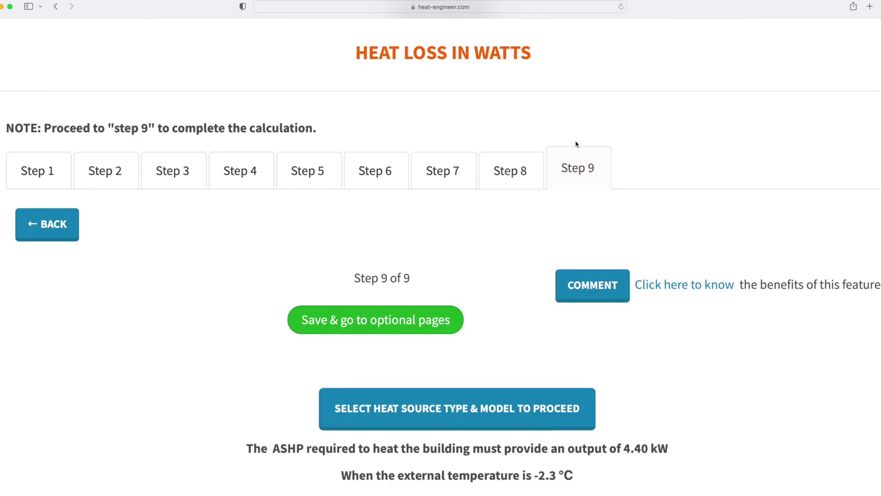
pyautogui.scroll(-5, 521, 351)
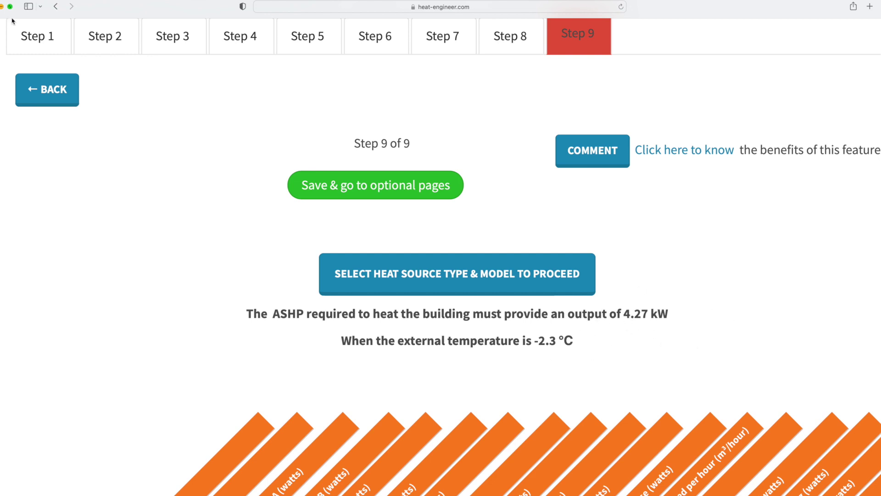
pyautogui.scroll(8, 478, 179)
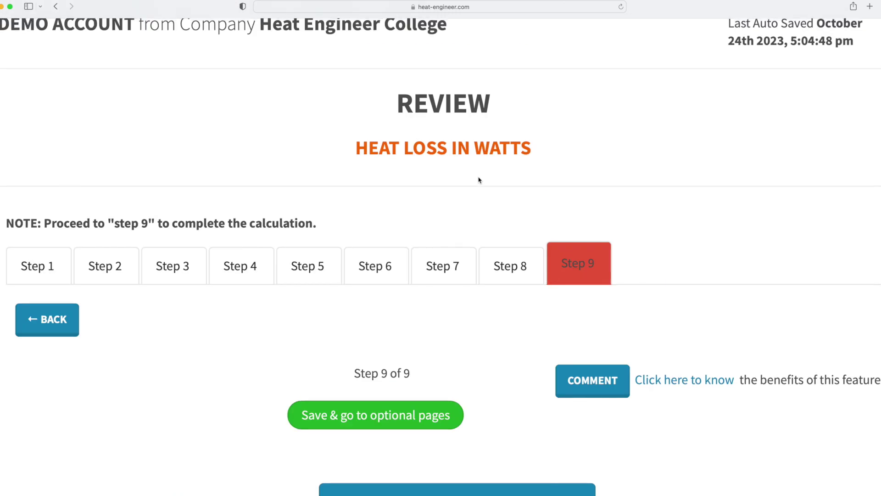
pyautogui.scroll(-1, 130, 326)
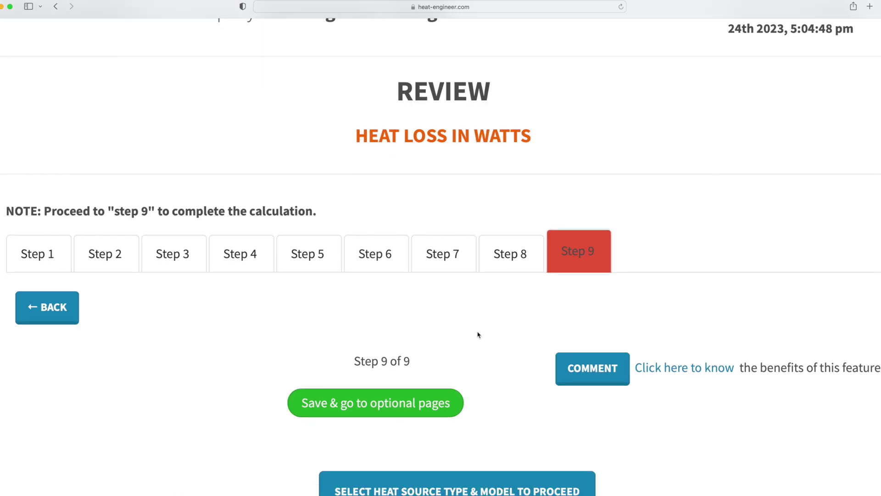
pyautogui.keyDown('ctrl'); pyautogui.scroll(-5, 478, 334); pyautogui.keyUp('ctrl')
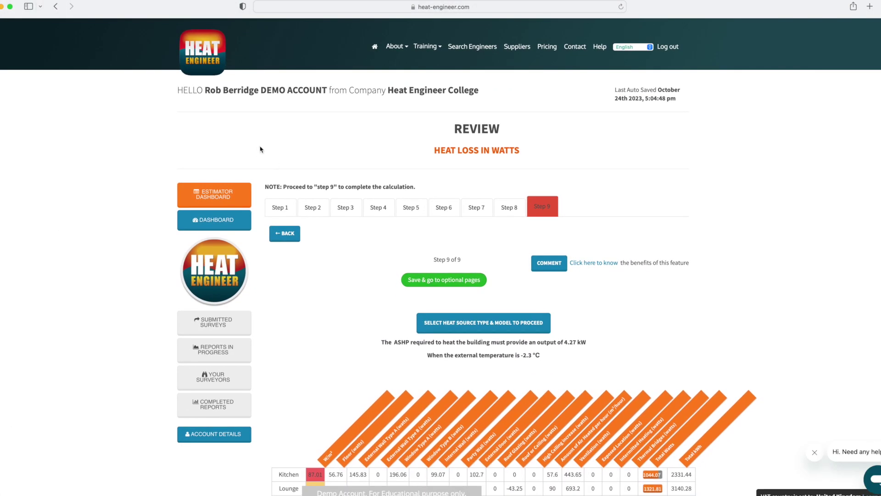
pyautogui.scroll(-3, 377, 221)
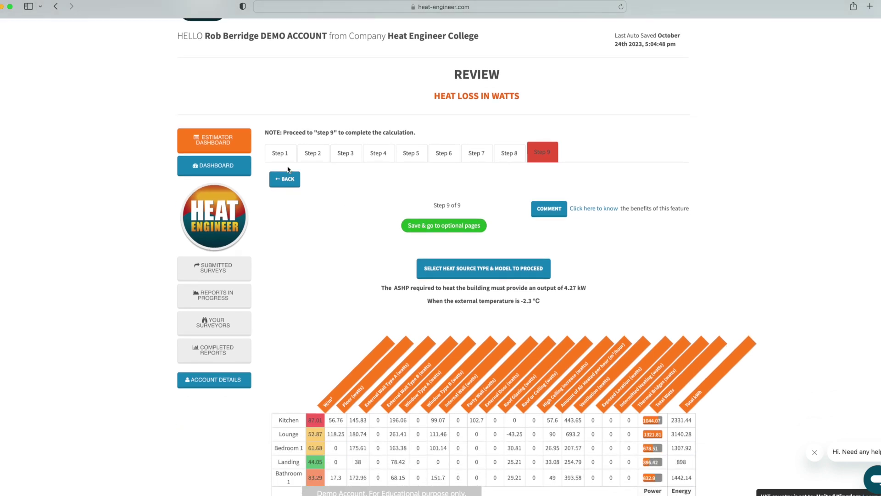
# - Back on Step 4, set the Landing's internal wall length to 10.00 and save
pyautogui.click(374, 157)
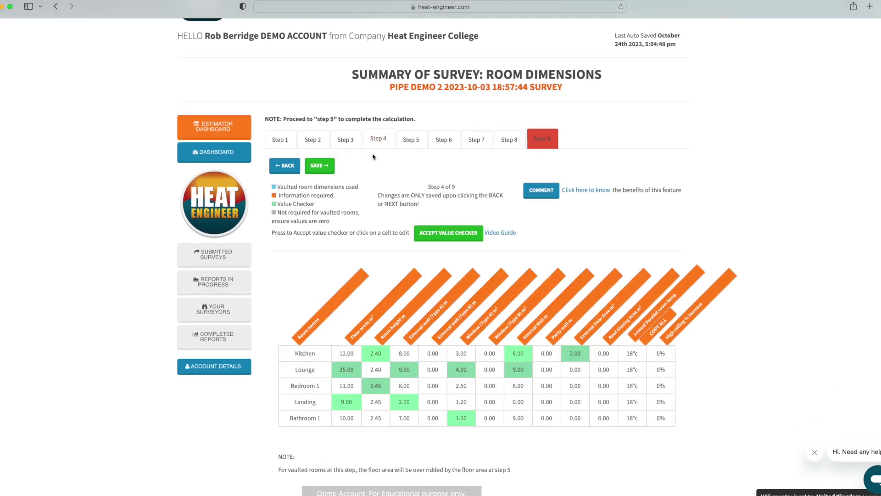
pyautogui.scroll(-1, 532, 390)
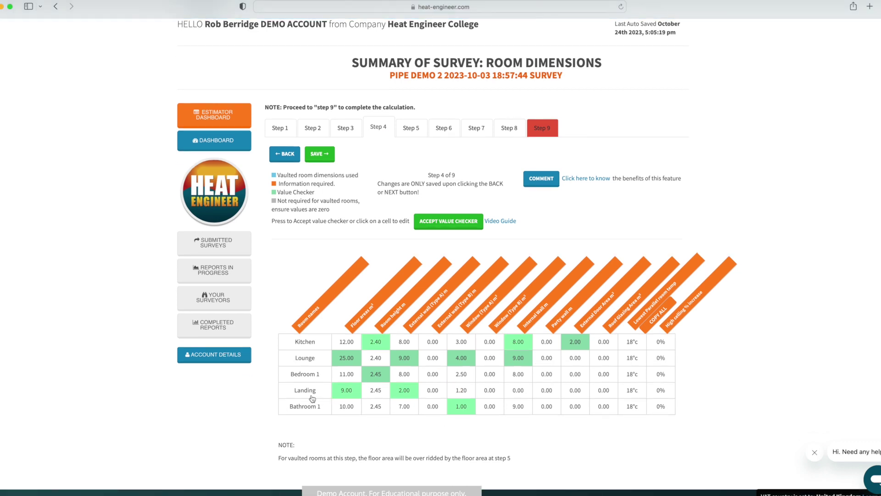
pyautogui.click(517, 390)
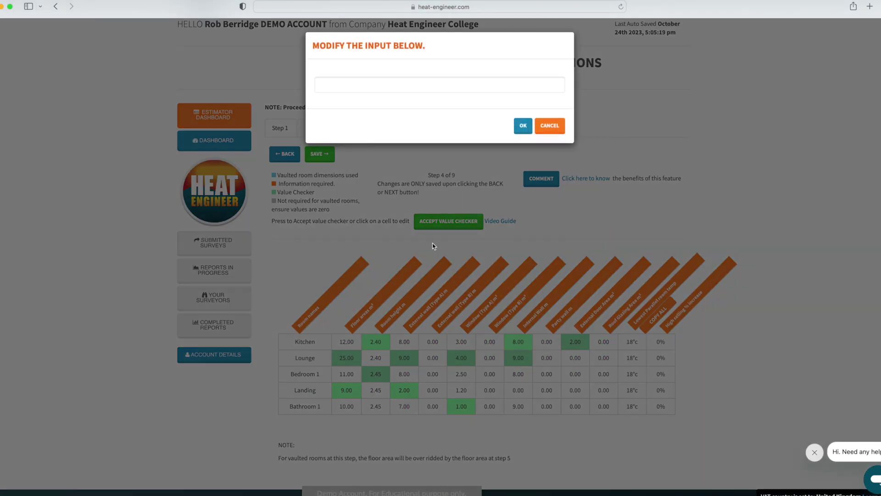
pyautogui.click(330, 84)
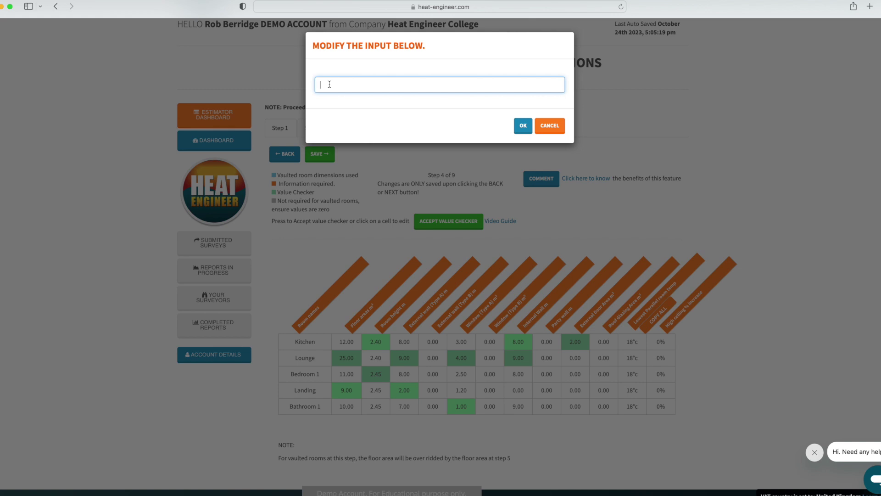
pyautogui.write('5')
pyautogui.click(523, 126)
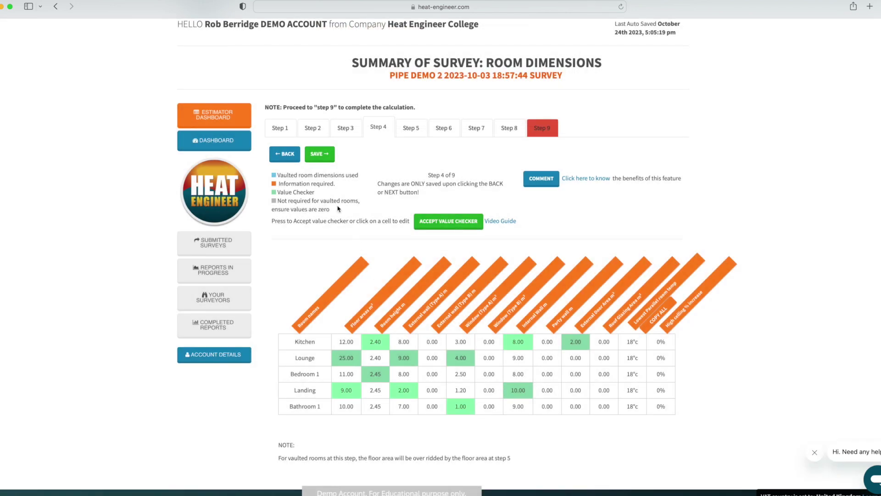
pyautogui.click(321, 156)
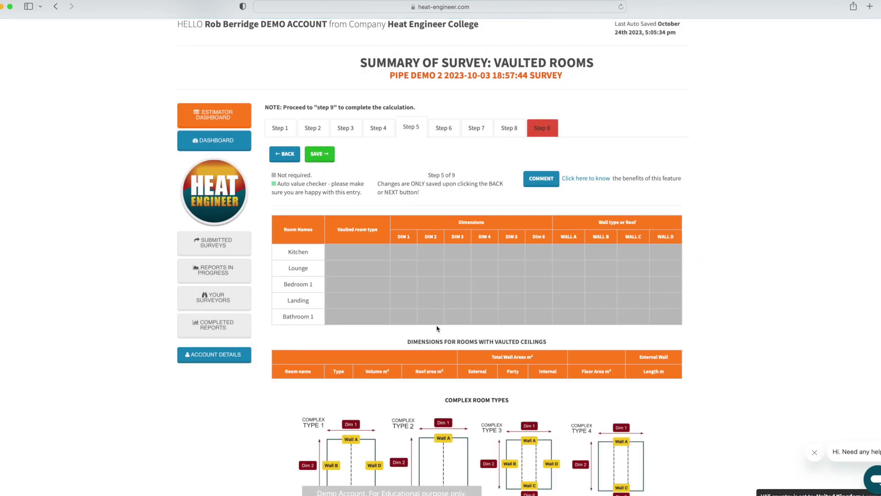
pyautogui.scroll(2, 432, 323)
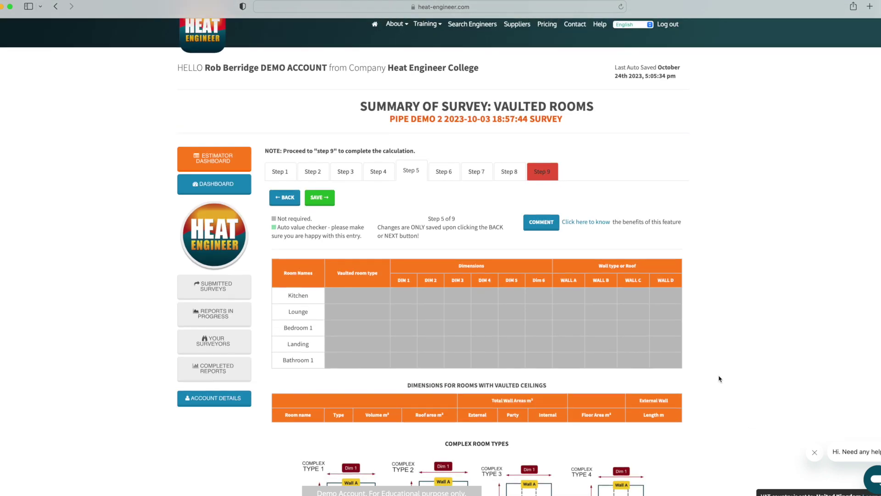
pyautogui.moveTo(785, 487)
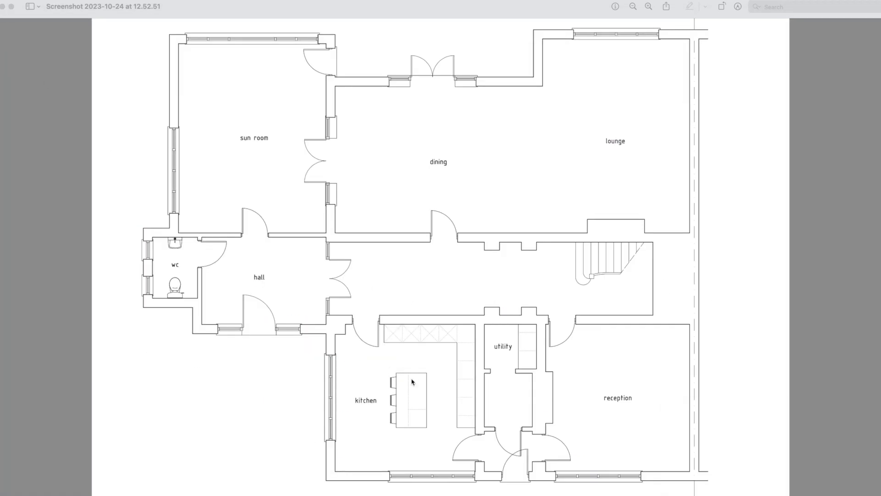
# - Zoom into the hall and wc area of the floor plan screenshot in Preview
pyautogui.click(388, 410)
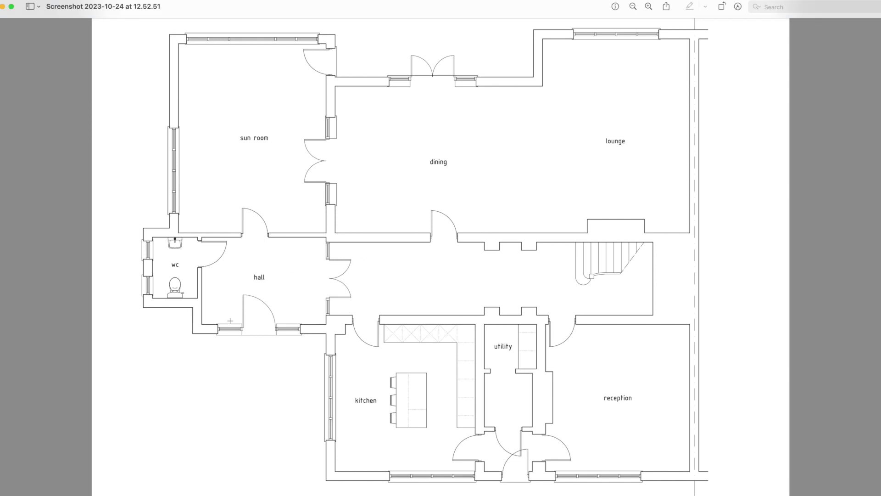
pyautogui.keyDown('ctrl'); pyautogui.scroll(10, 182, 366); pyautogui.keyUp('ctrl')
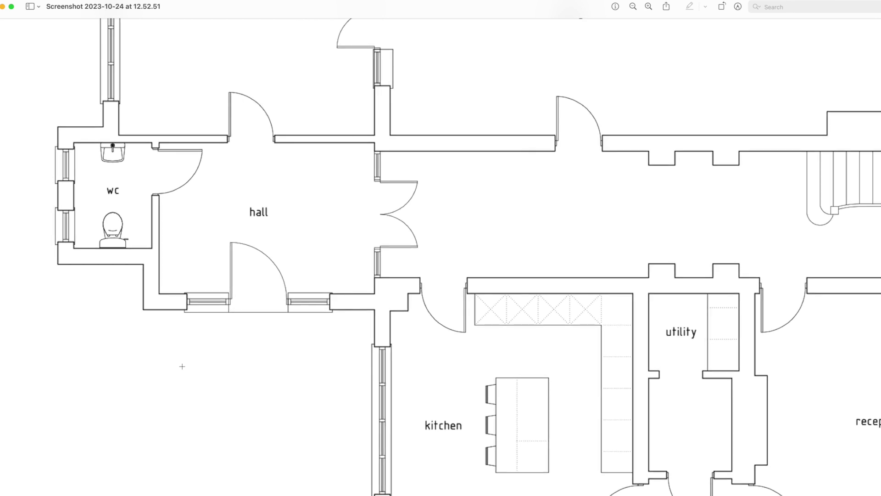
pyautogui.keyDown('ctrl'); pyautogui.scroll(-10, 157, 379); pyautogui.keyUp('ctrl')
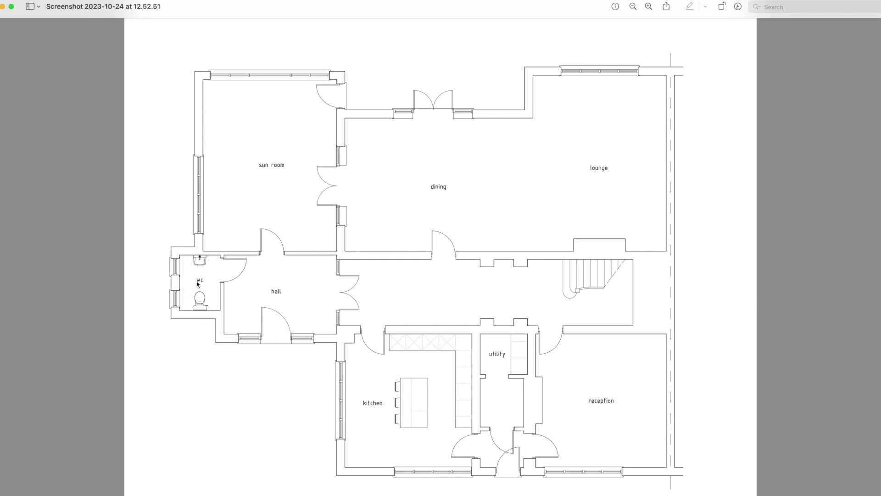
pyautogui.keyDown('ctrl'); pyautogui.scroll(5, 198, 284); pyautogui.keyUp('ctrl')
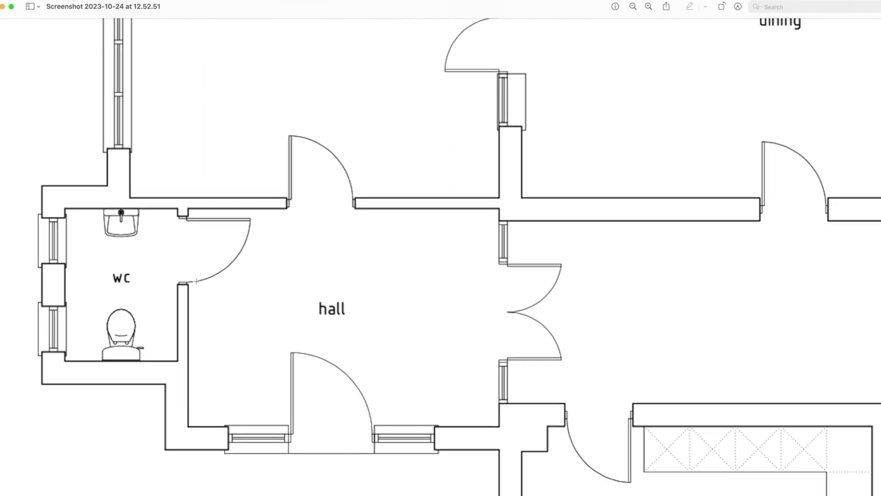
pyautogui.hscroll(-4, 196, 282)
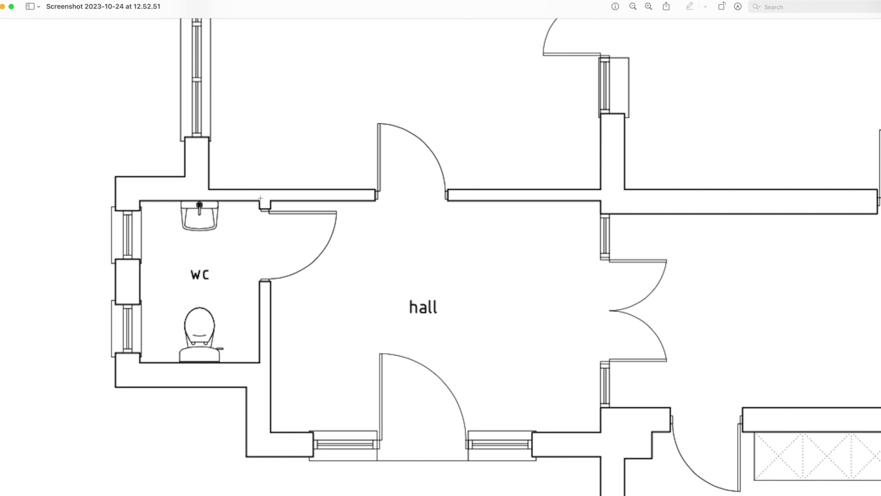
pyautogui.scroll(-2, 410, 310)
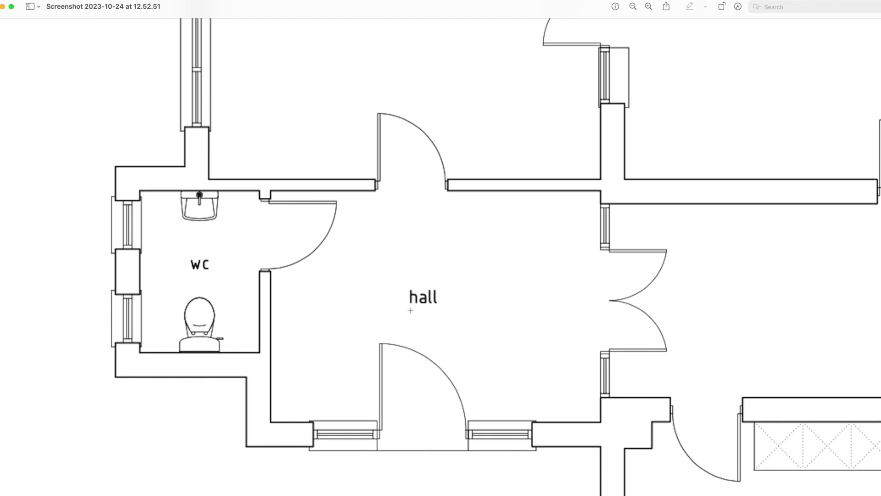
# - Zoom out until the whole ground floor plan, from wc to reception, is visible
pyautogui.keyDown('ctrl'); pyautogui.scroll(-5, 410, 310); pyautogui.keyUp('ctrl')
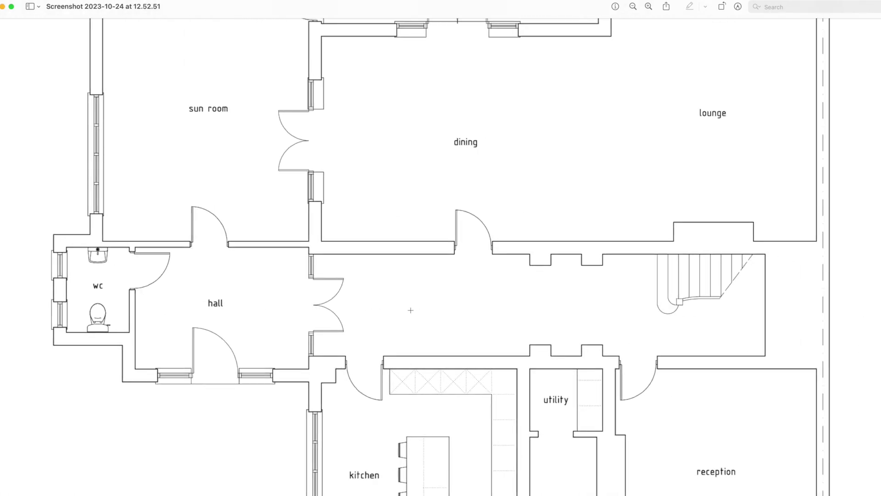
pyautogui.keyDown('ctrl'); pyautogui.scroll(-2, 420, 310); pyautogui.keyUp('ctrl')
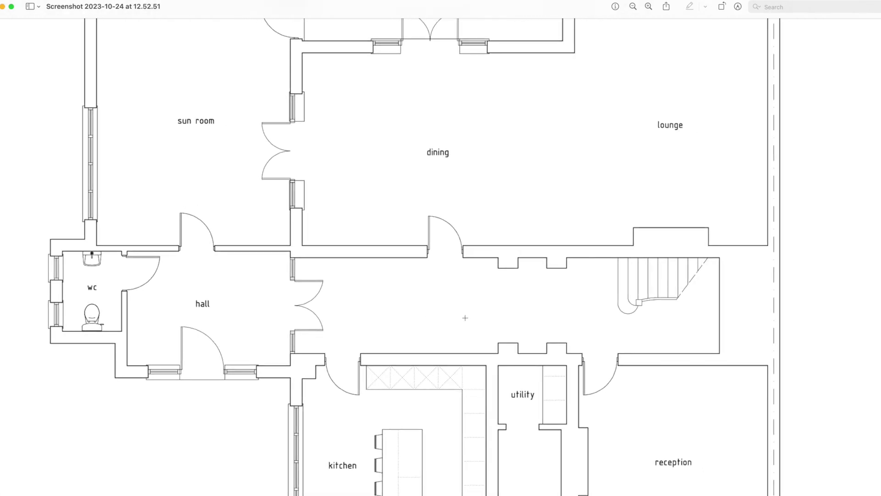
pyautogui.keyDown('ctrl'); pyautogui.scroll(-5, 465, 318); pyautogui.keyUp('ctrl')
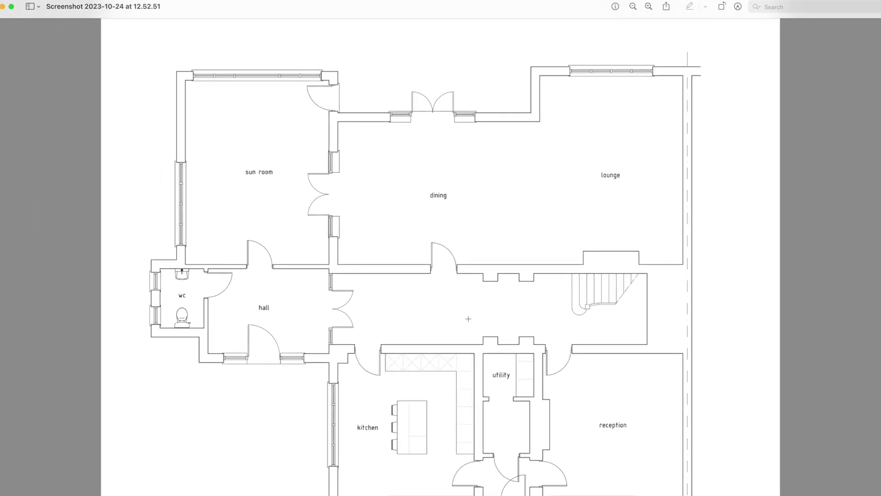
pyautogui.scroll(-2, 374, 311)
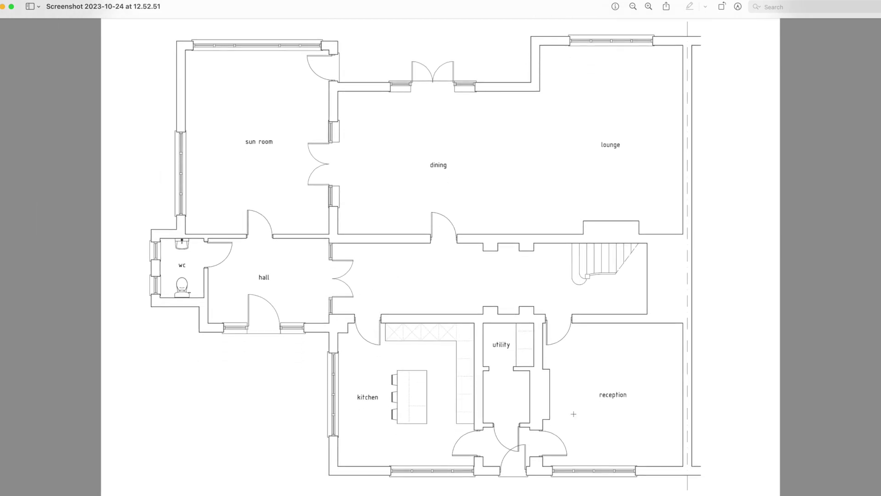